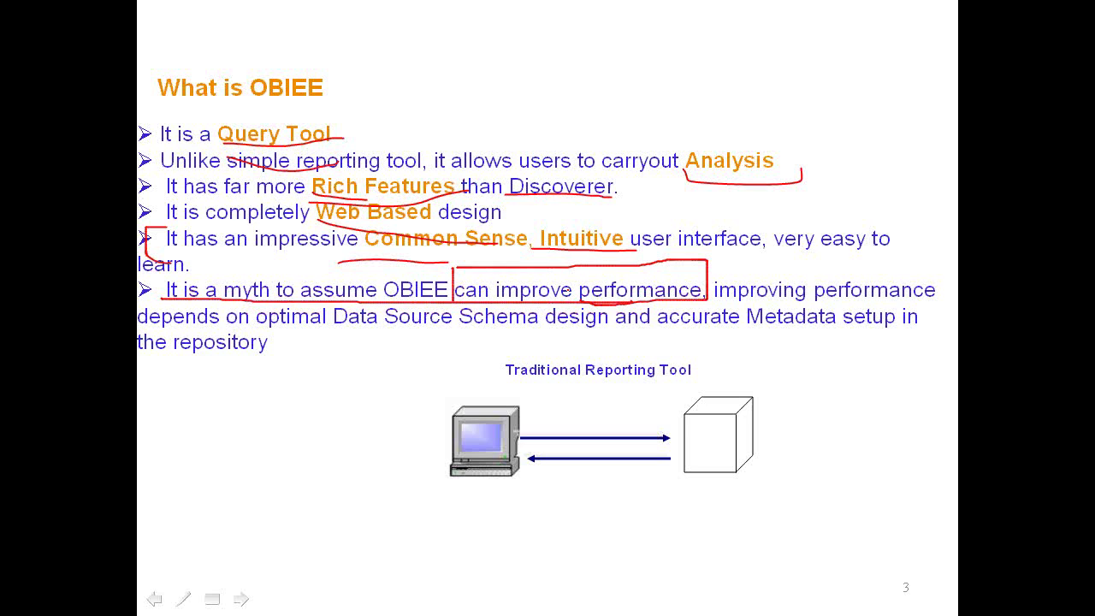
# - Switch from the PowerPoint slideshow to the Notepad OBIEE notes with Alt+Tab
pyautogui.hotkey('alt', 'Tab')
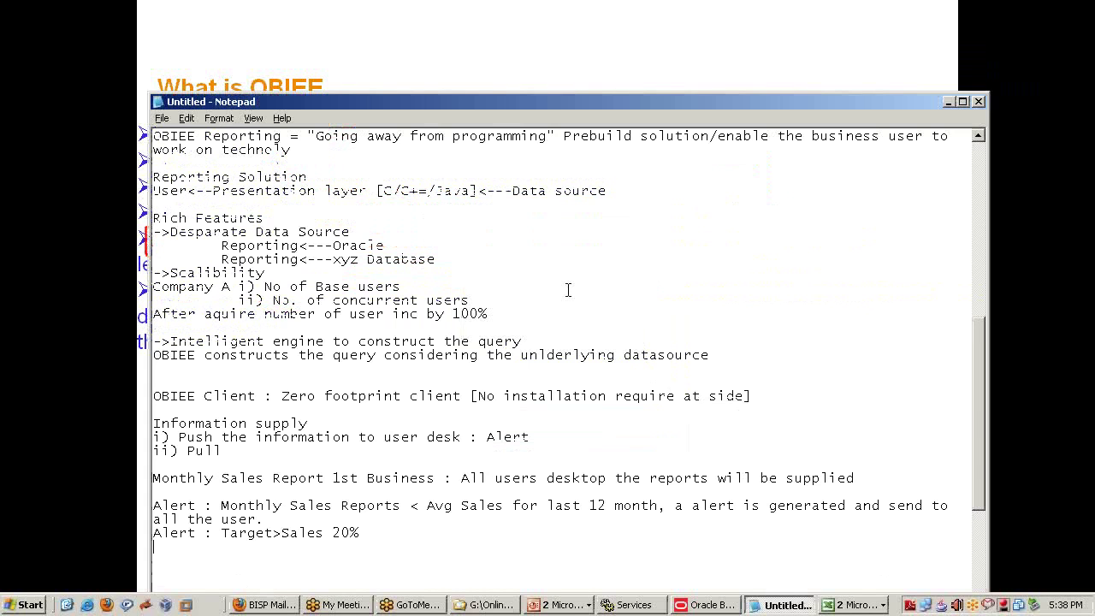
# - Add a 'Reporting' heading with item 'i) Processing Engine : Database' and begin item ii
pyautogui.write('Reporting')
pyautogui.press('Return')
pyautogui.press('Return')
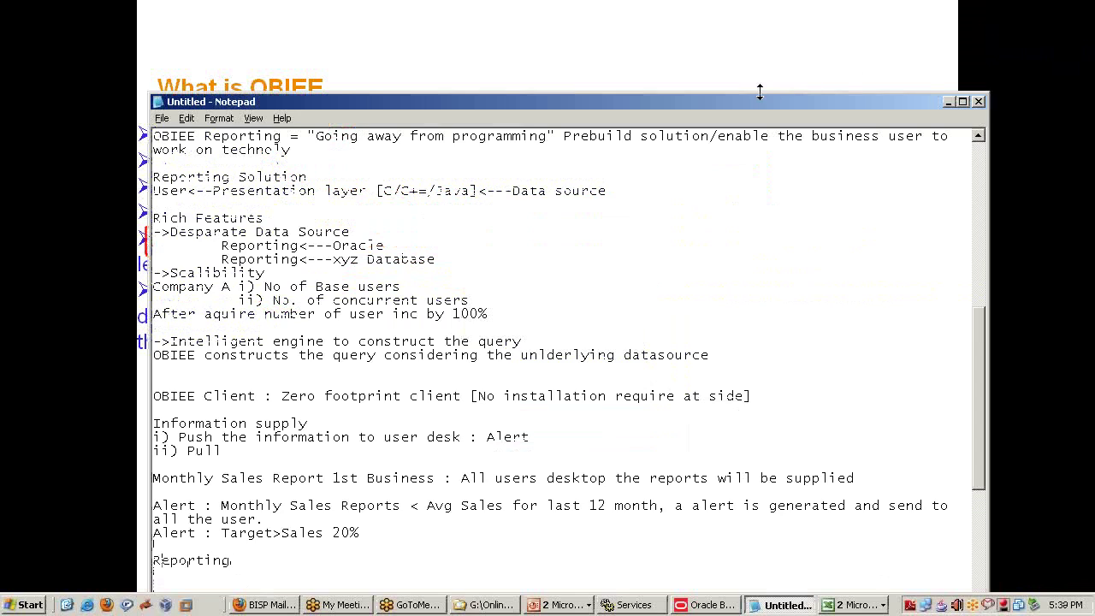
pyautogui.moveTo(759, 101); pyautogui.dragTo(767, 3)
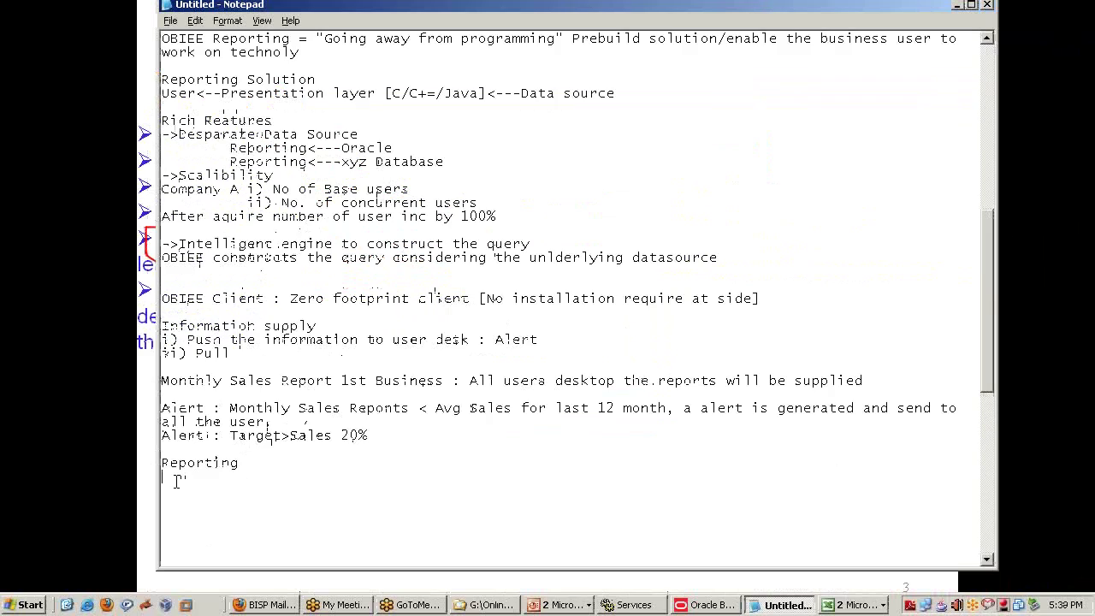
pyautogui.write('i) Processing Engine : Database')
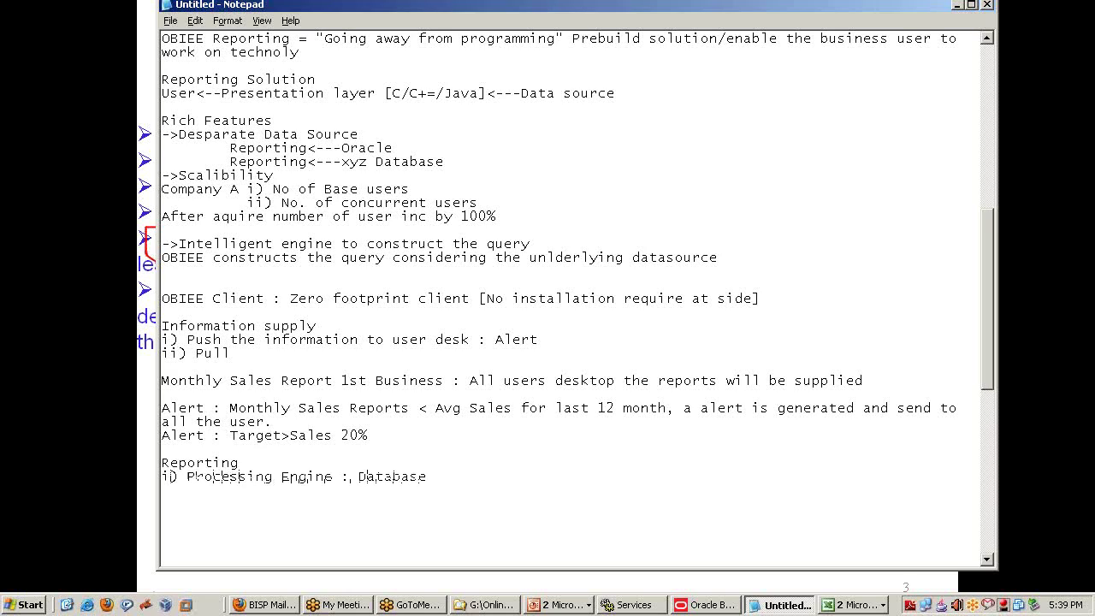
pyautogui.write(' ii) Re')
# - Make item ii 'Presentation Engine : 10%', and give Database '90% [Index are missing, Performance statistics...'
pyautogui.press('BackSpace')
pyautogui.press('BackSpace')
pyautogui.write('Presentation E')
pyautogui.write('ngine ')
pyautogui.write(': 10%')
pyautogui.write('90%')
pyautogui.write('[Inde')
pyautogui.write('x a')
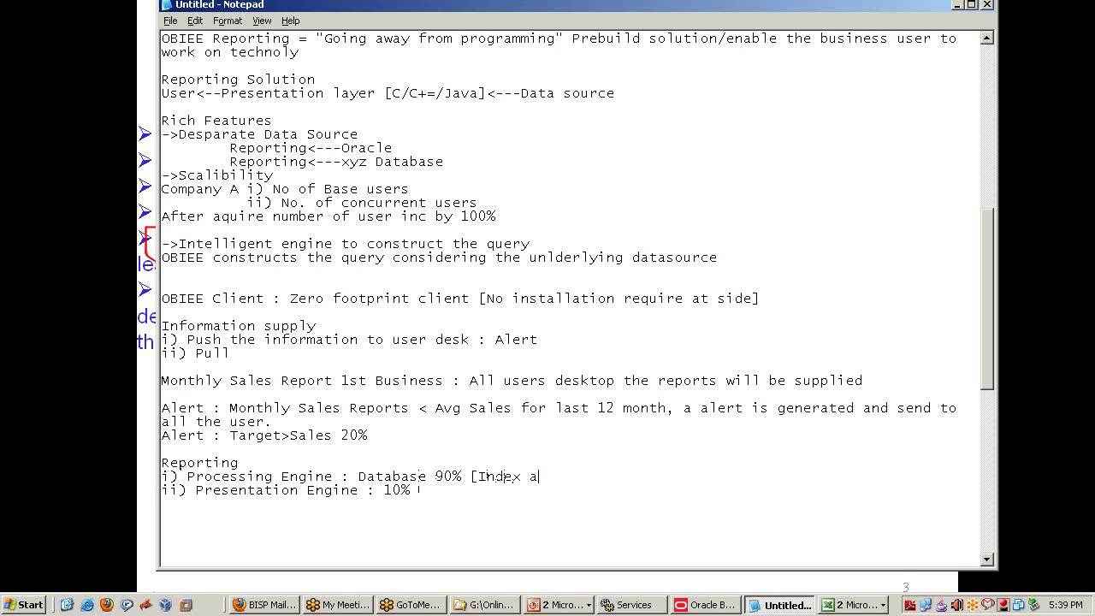
pyautogui.write('re missing, Performance statistics are no')
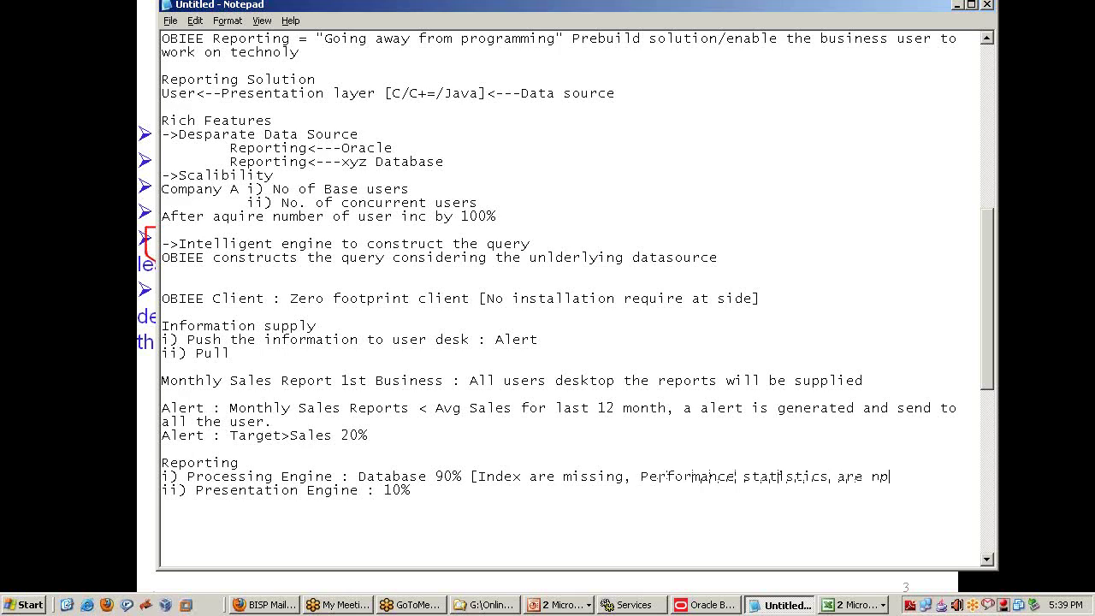
pyautogui.write('t captured]')
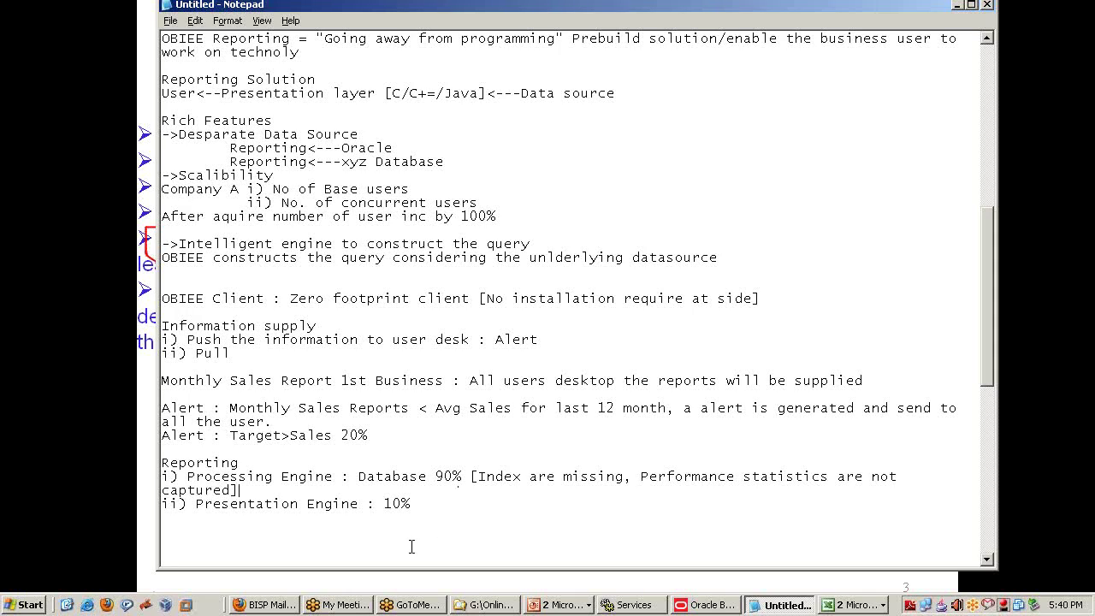
pyautogui.moveTo(359, 475); pyautogui.dragTo(370, 486)
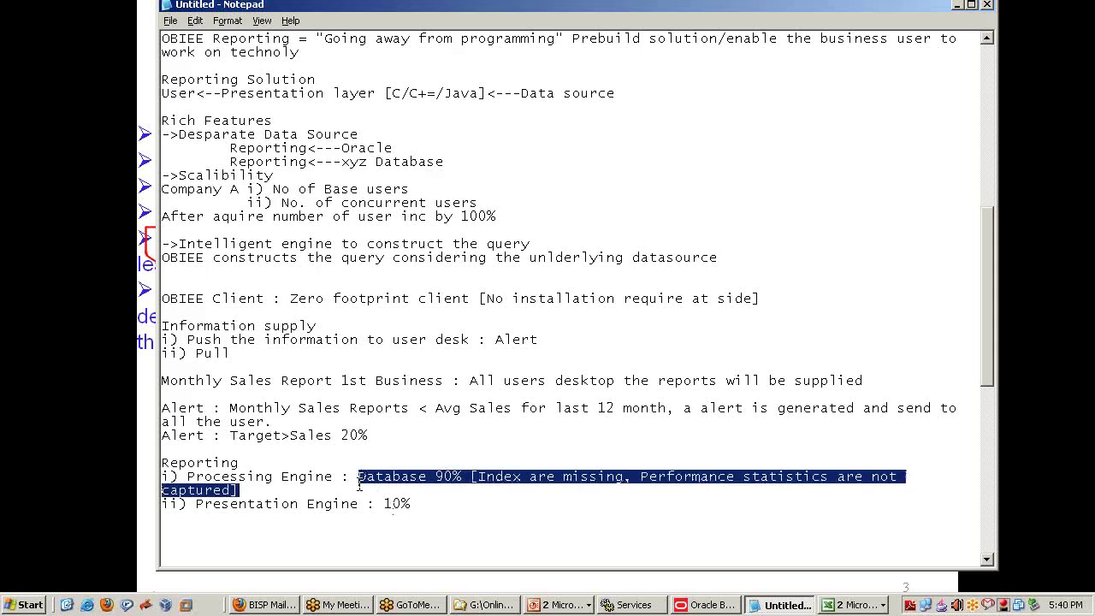
pyautogui.click(373, 484)
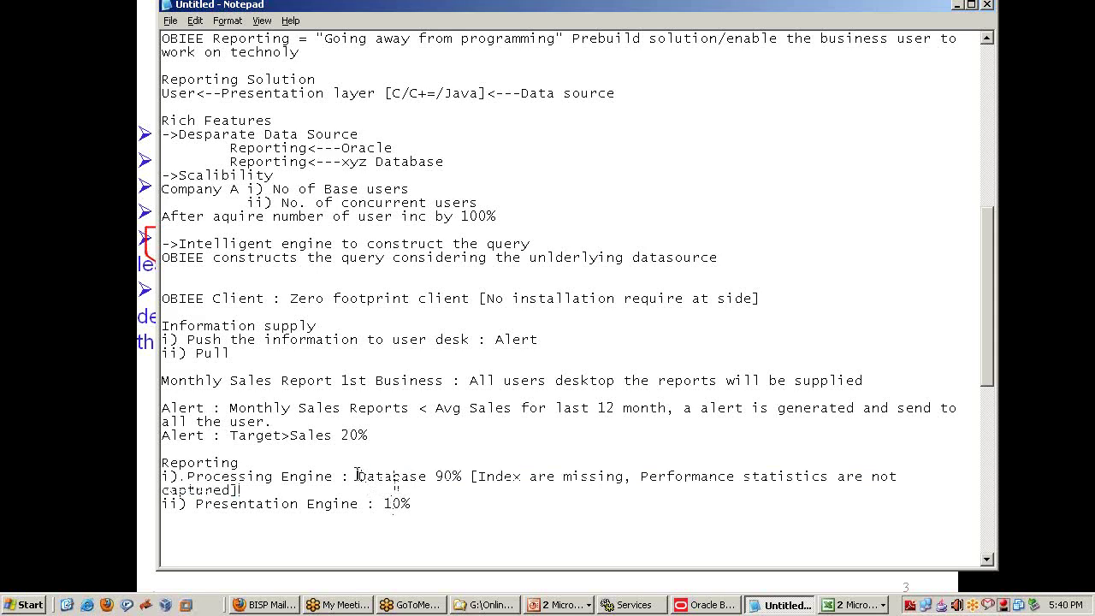
pyautogui.moveTo(358, 473); pyautogui.dragTo(410, 485)
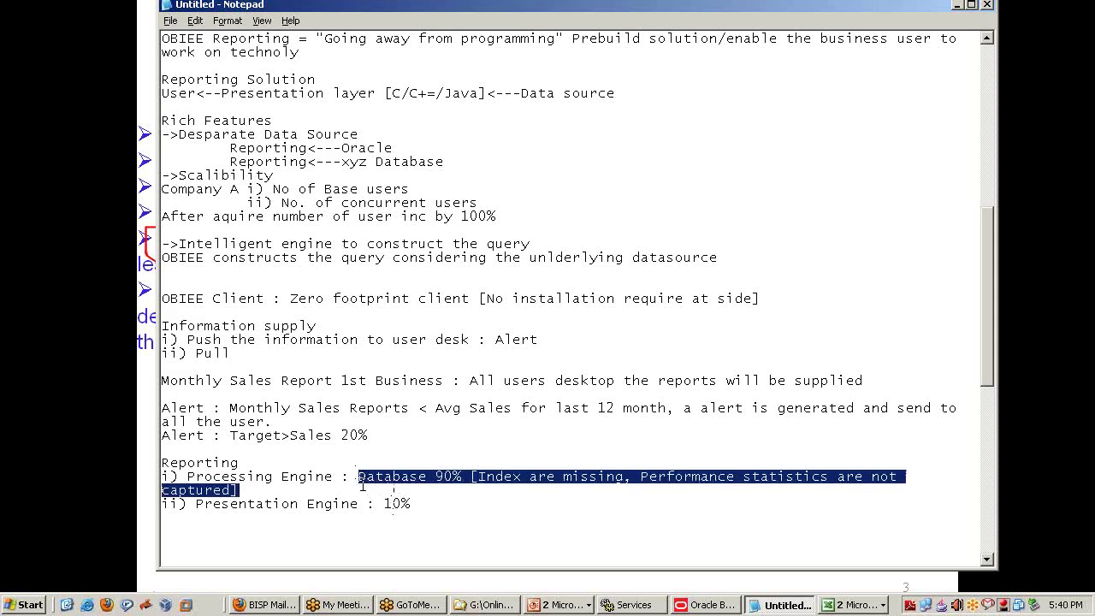
pyautogui.click(410, 486)
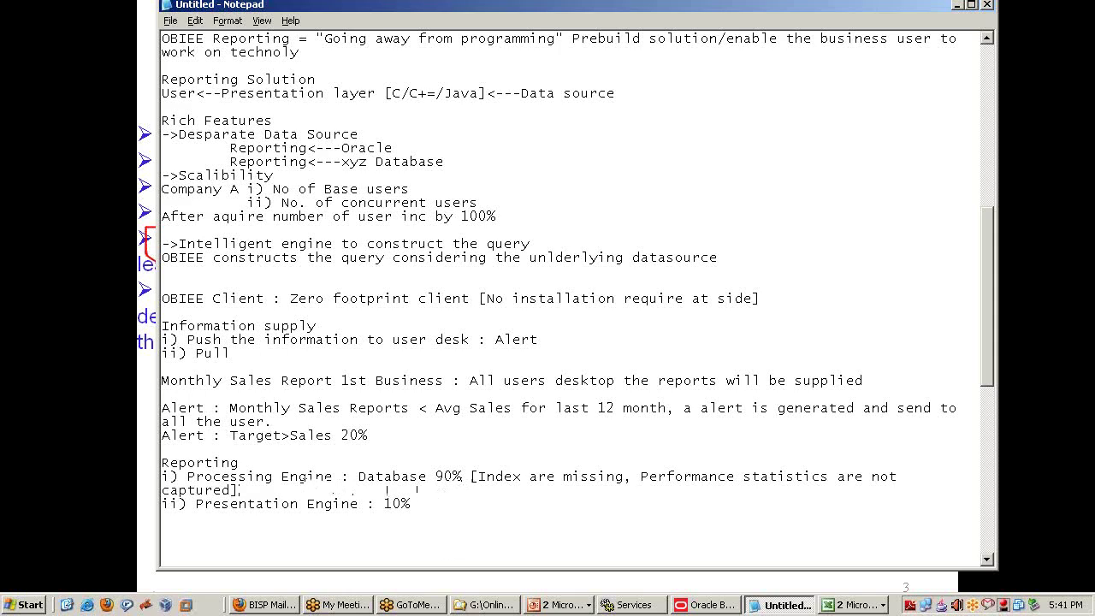
# - After 10%, add '[Poorly memory management, excessivly calculation at presentation layer, complex formatting features', fixing typos
pyautogui.write('[Poorly memmor')
pyautogui.press('BackSpace')
pyautogui.press('BackSpace')
pyautogui.press('BackSpace')
pyautogui.write('ory management')
pyautogui.press('BackSpace')
pyautogui.write('exceesivly calculation')
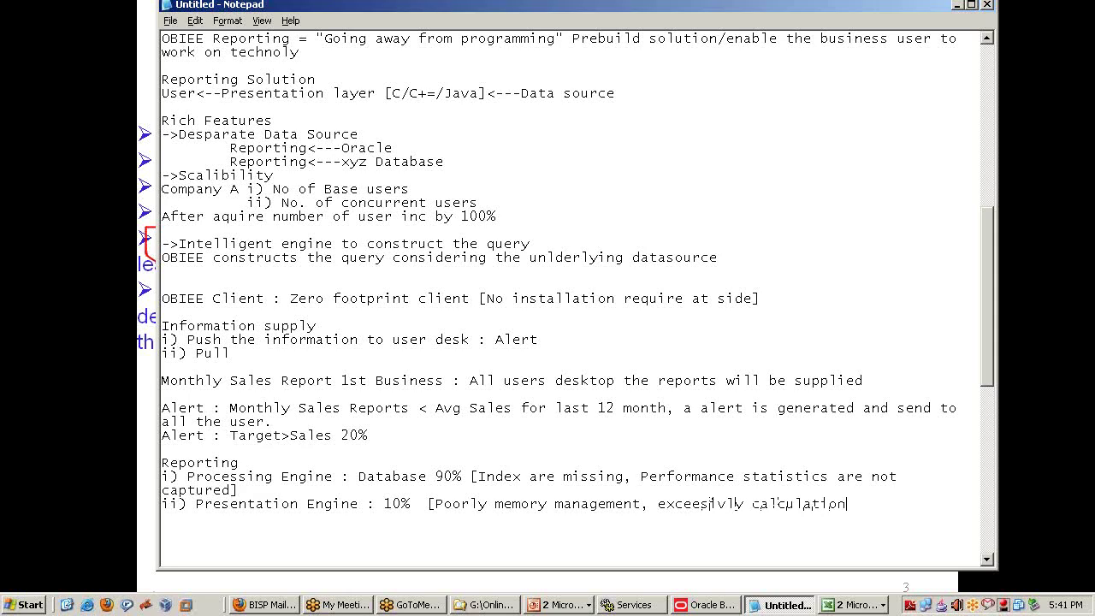
pyautogui.write(', at presen')
pyautogui.write('tation lay')
pyautogui.write('er')
pyautogui.write(', complex')
pyautogui.write(' format')
pyautogui.write('ing ')
pyautogui.write('featues')
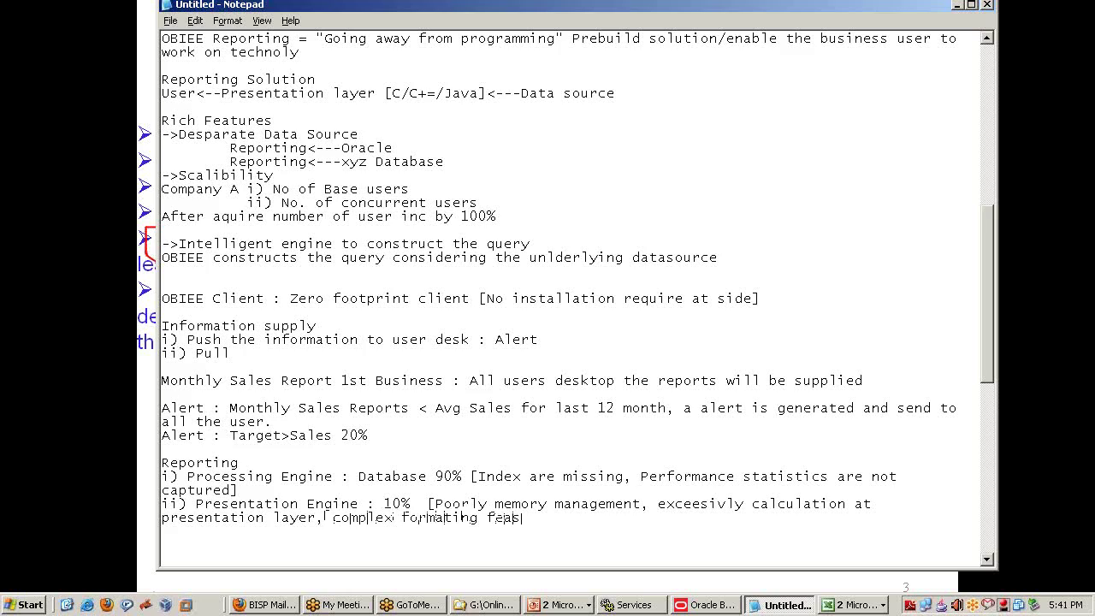
pyautogui.press('BackSpace')
pyautogui.press('BackSpace')
pyautogui.press('BackSpace')
pyautogui.press('BackSpace')
pyautogui.write('tures')
pyautogui.click(700, 498)
pyautogui.press('BackSpace')
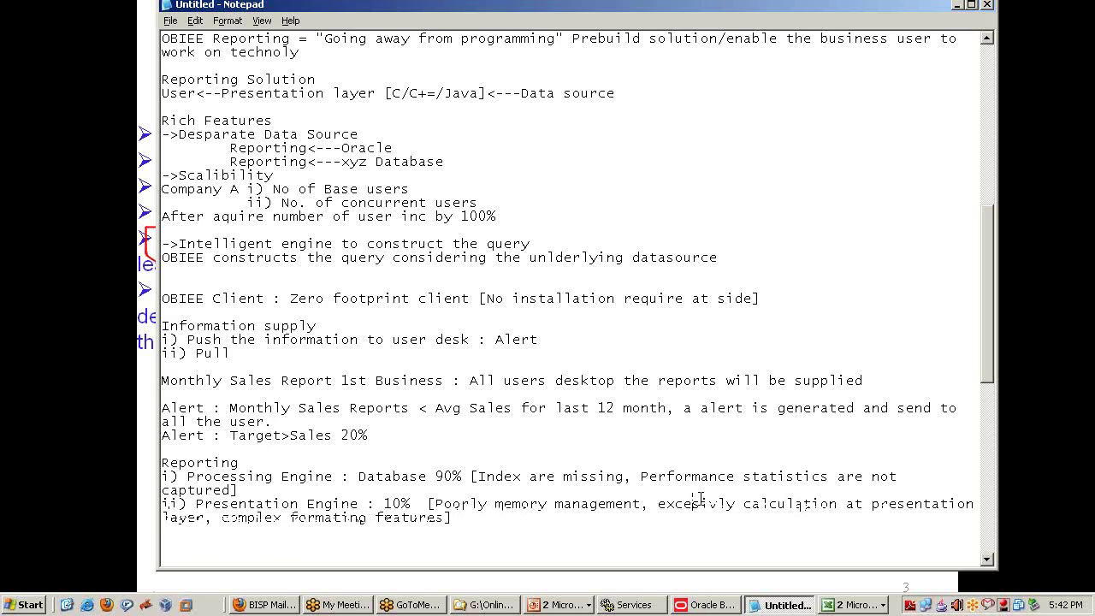